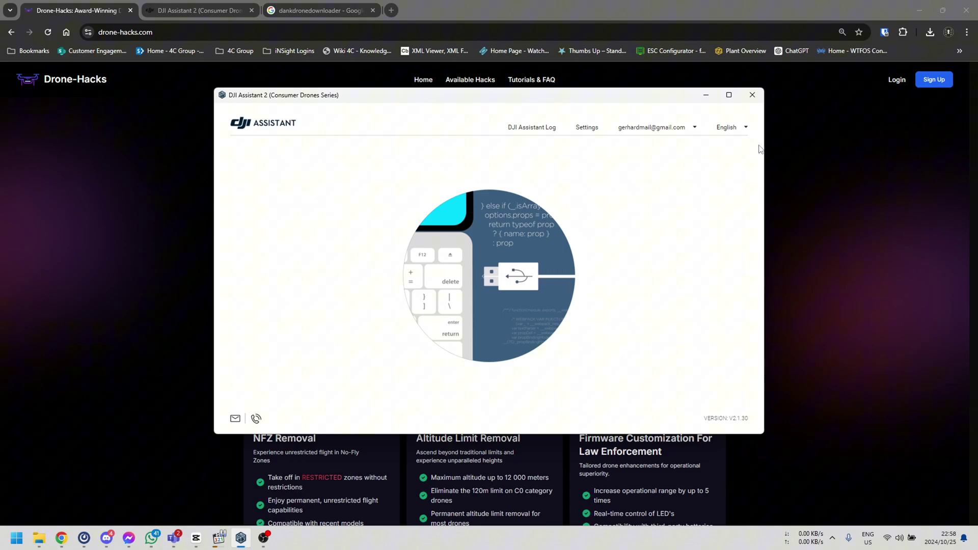
# - Select the detected DJI NEO drone to show its Firmware Update device list
pyautogui.click(331, 206)
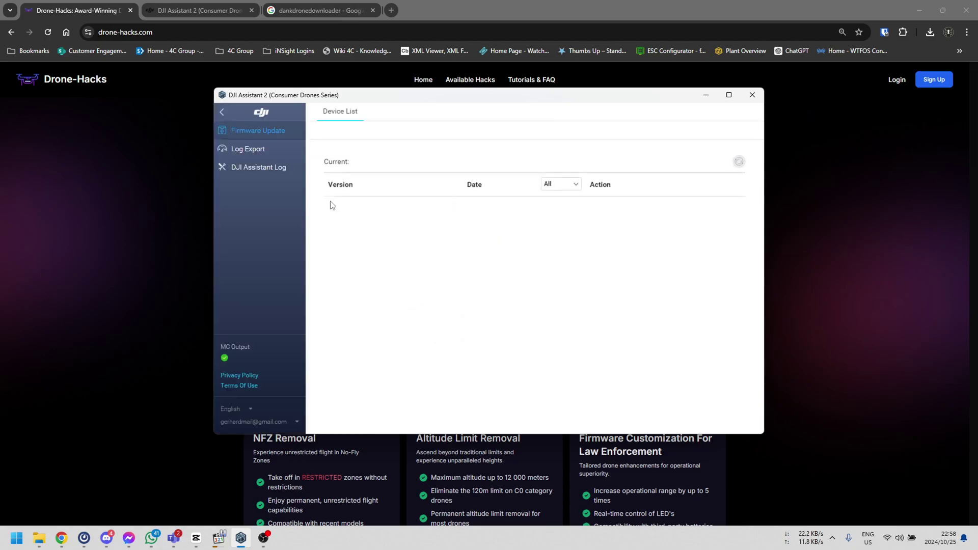
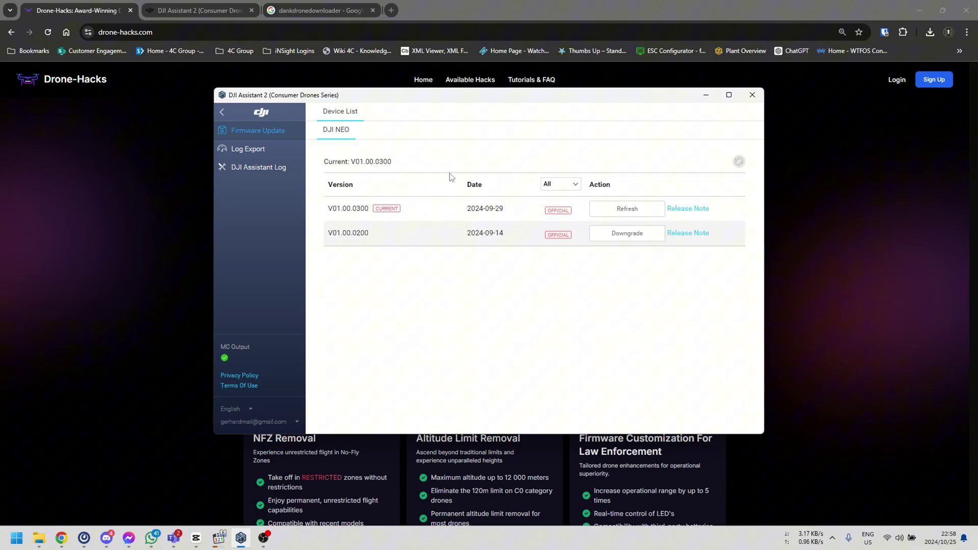
# - Recheck the Neo's current firmware and read the V01.00.0300 release notes in DJI Assistant 2
pyautogui.click(626, 213)
pyautogui.click(691, 210)
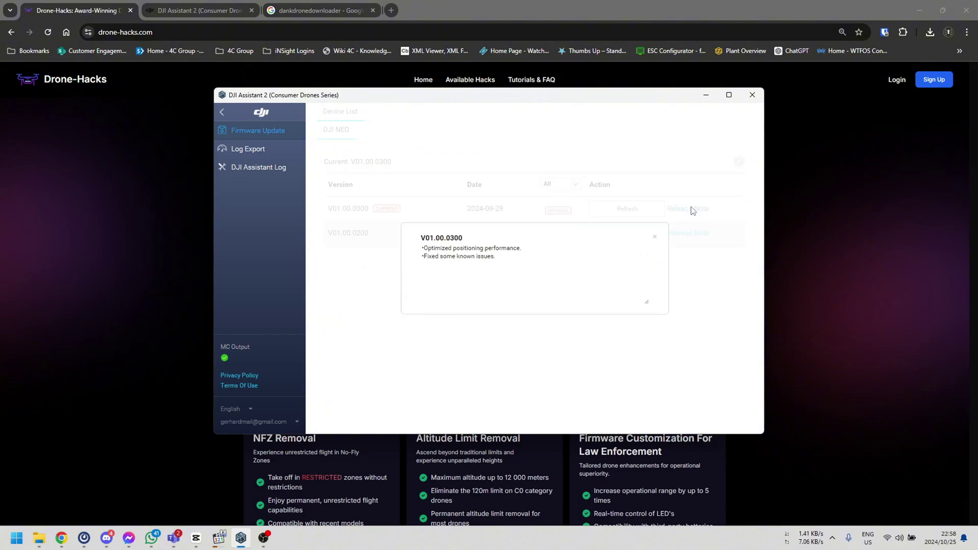
pyautogui.click(654, 236)
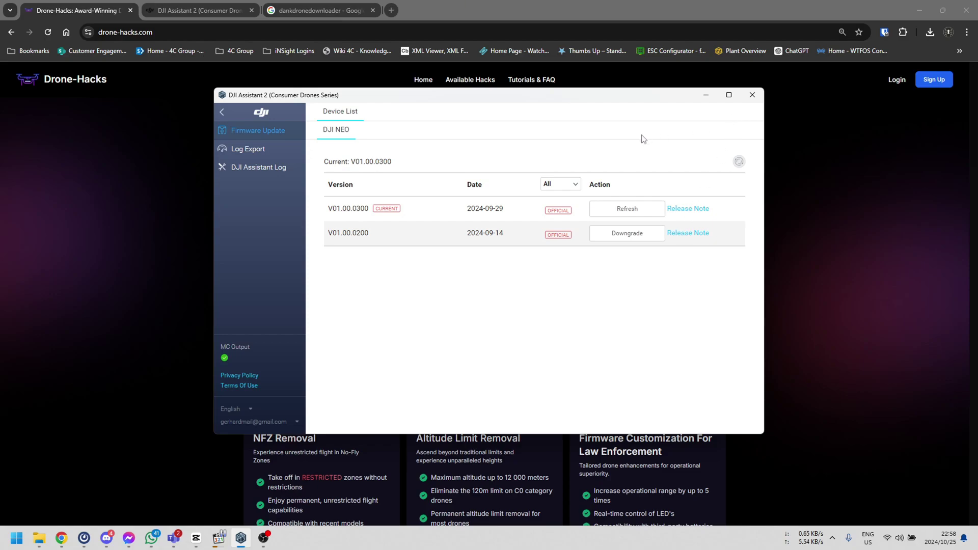
# - Quit DJI Assistant 2 and download the Drone-Hacks v2 Public Beta installer
pyautogui.click(757, 101)
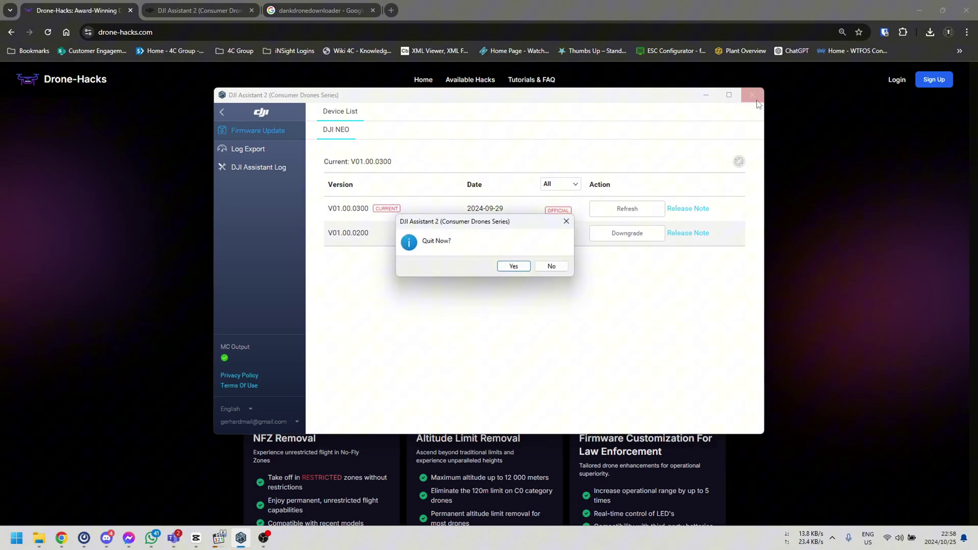
pyautogui.click(514, 267)
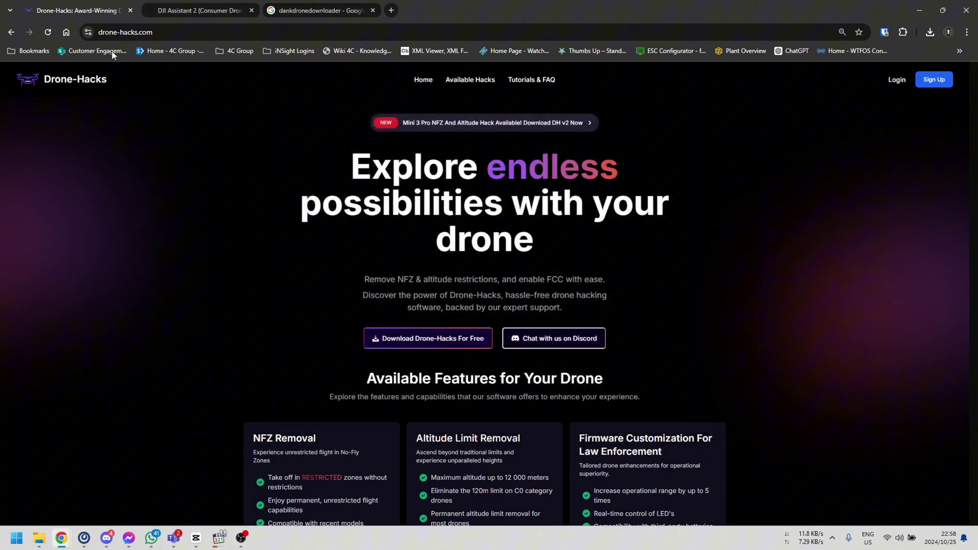
pyautogui.click(416, 130)
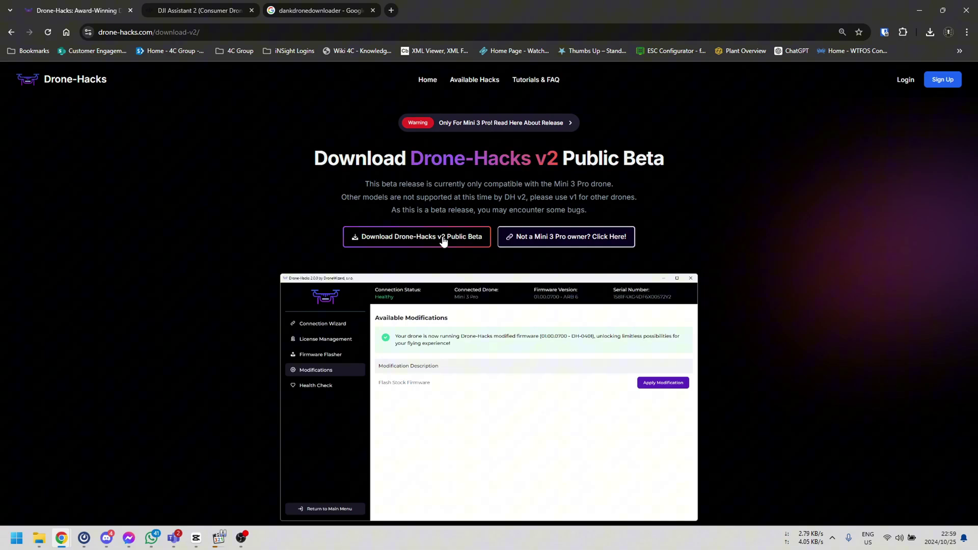
pyautogui.click(444, 241)
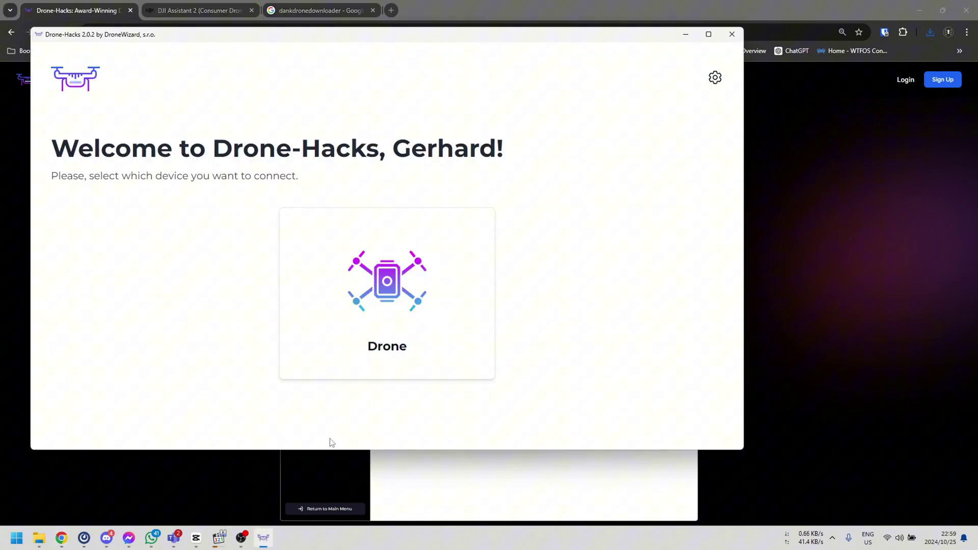
# - Connect the Neo in Drone-Hacks so it is identified on firmware 01.00.0300 - ARB 0
pyautogui.click(396, 319)
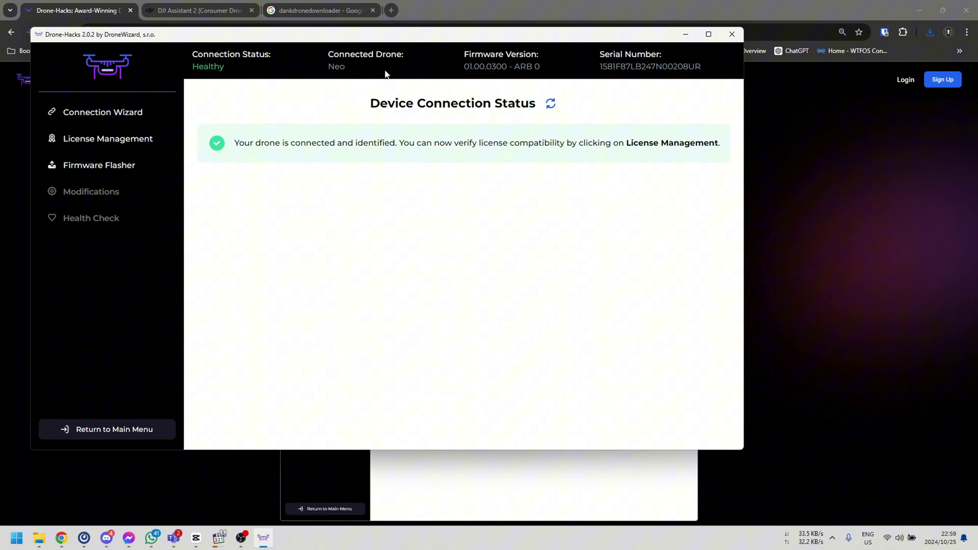
# - Check License Management for registrable licenses such as dh-regular with 3 activations
pyautogui.click(112, 143)
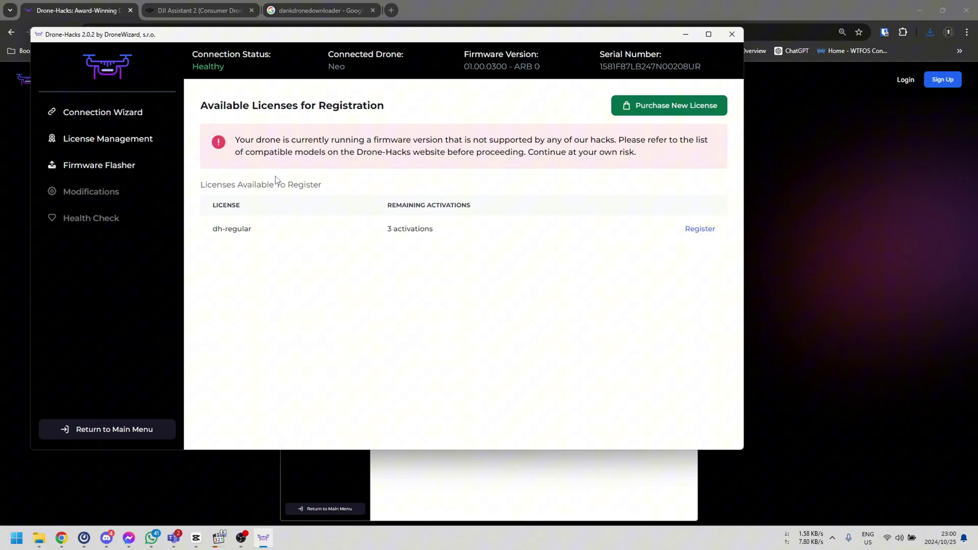
# - Show the Firmware Flasher list of Neo firmware 01.00.0100, 01.00.0200 and 01.00.0300
pyautogui.click(76, 170)
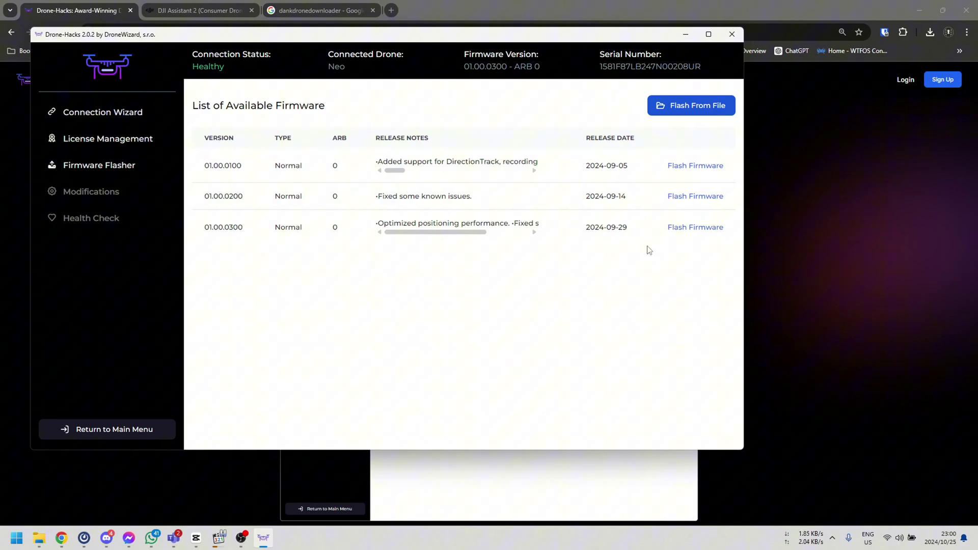
# - Flash firmware 01.00.0100 onto the Neo and confirm the drone has restarted
pyautogui.click(693, 171)
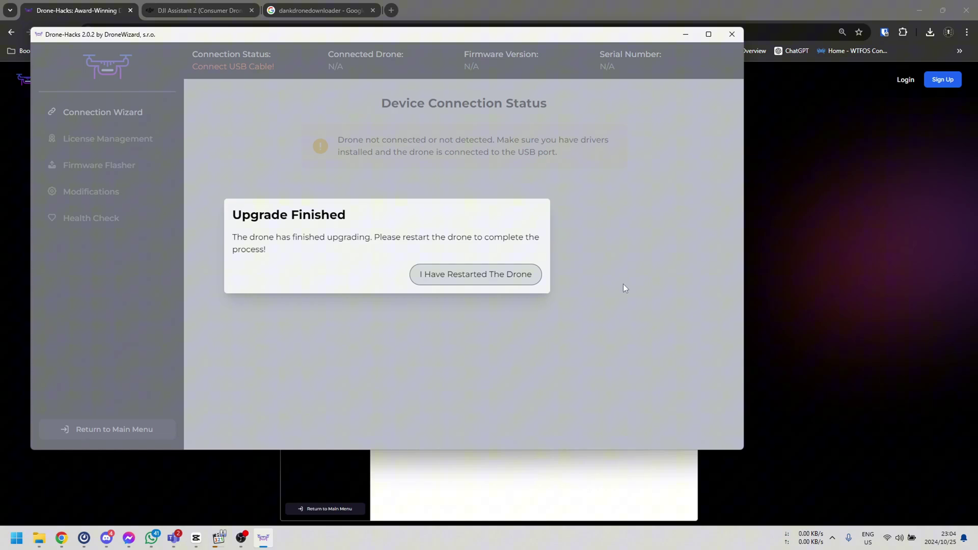
pyautogui.click(494, 275)
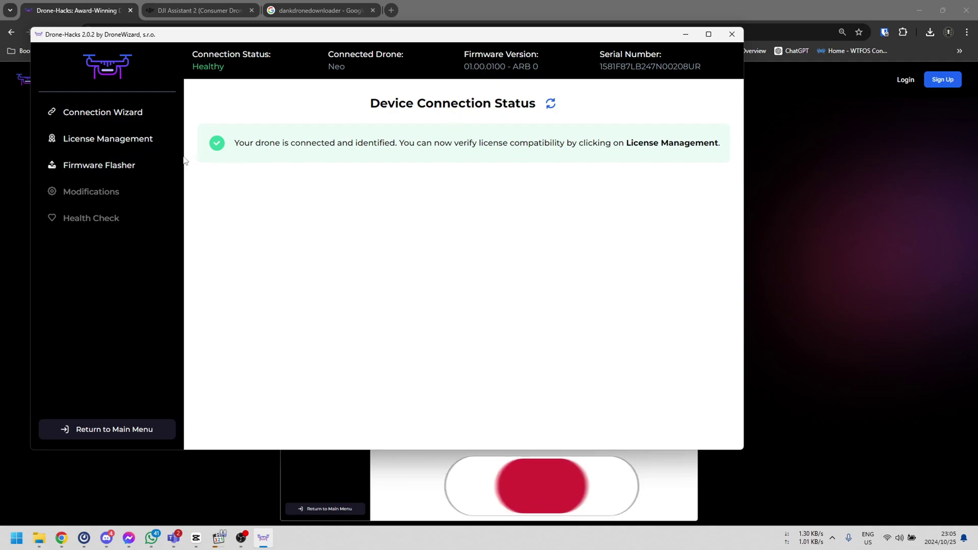
# - Start flashing V01.00.0300_wa521_dji_system.bin from Downloads using Flash From File
pyautogui.click(128, 174)
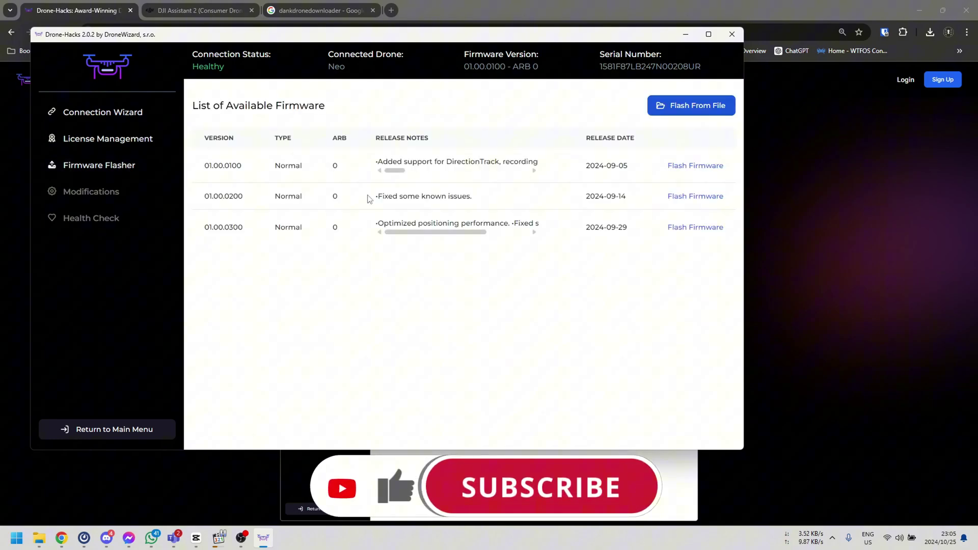
pyautogui.click(695, 109)
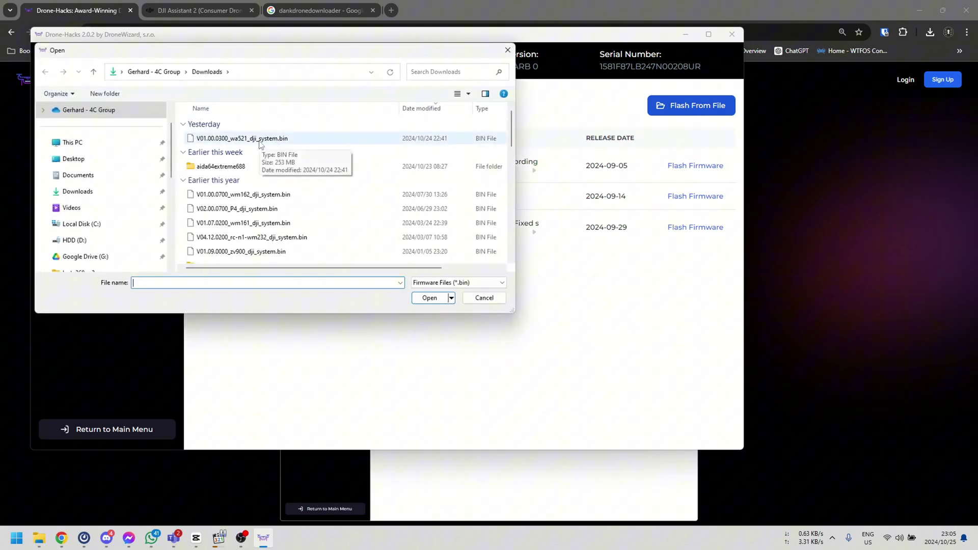
pyautogui.click(260, 140)
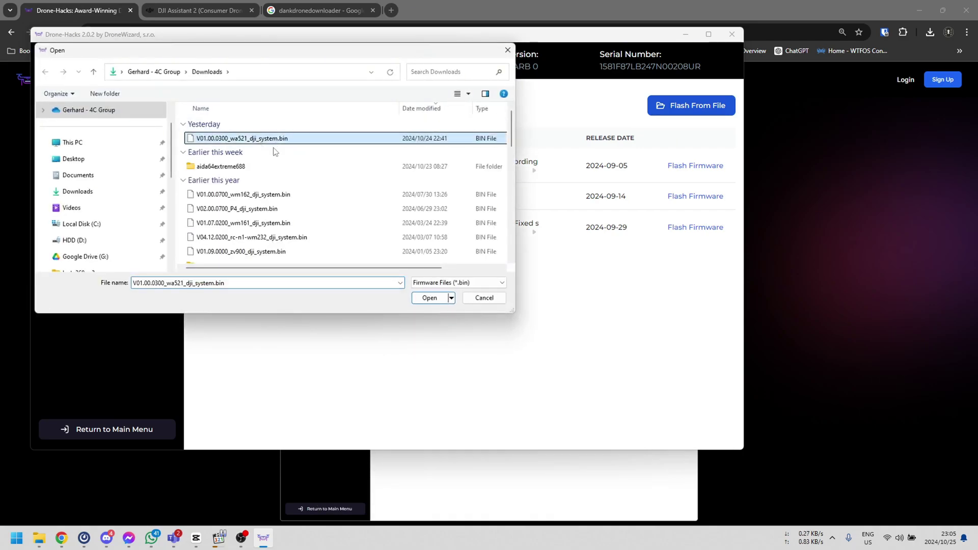
pyautogui.click(434, 300)
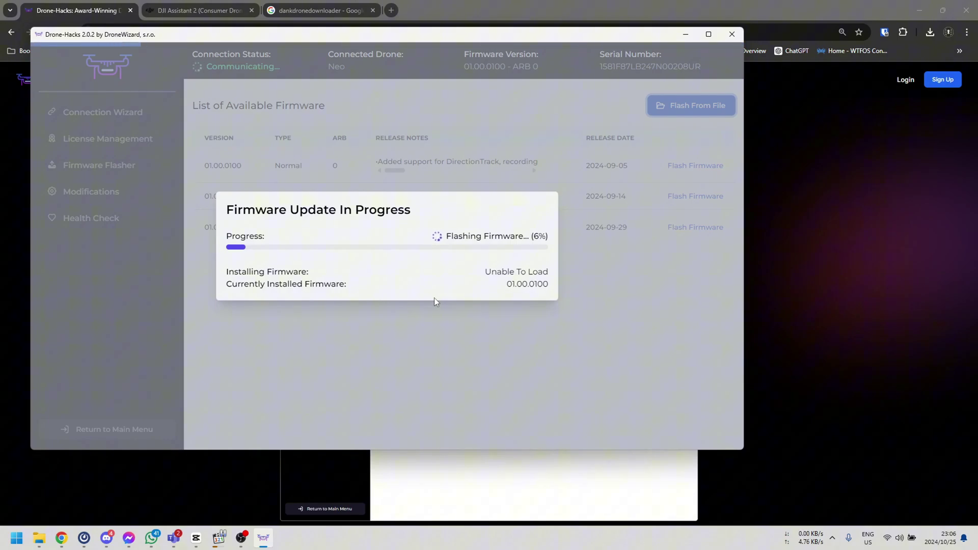
# - Open the Dank Drone Downloader web app and choose DJI with model Neo (wa521)
pyautogui.click(308, 11)
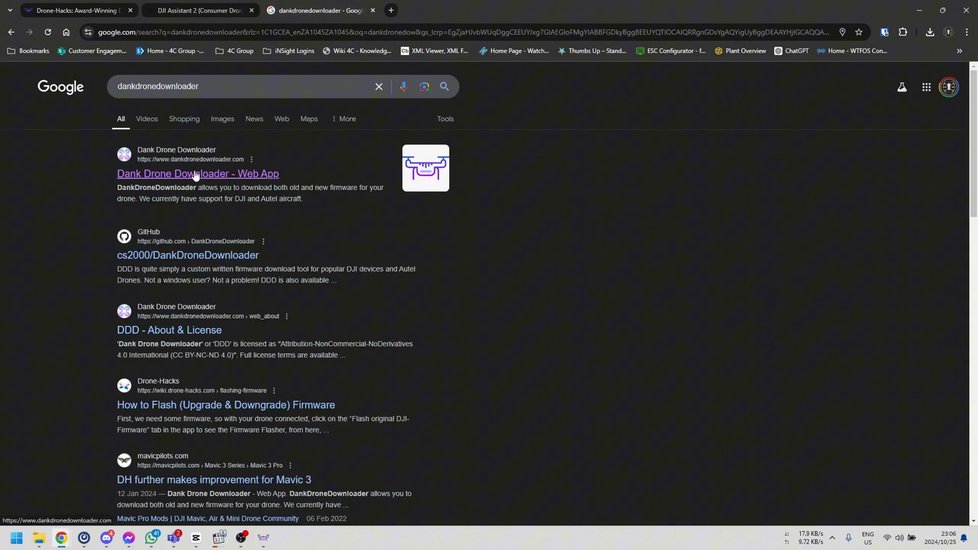
pyautogui.click(196, 175)
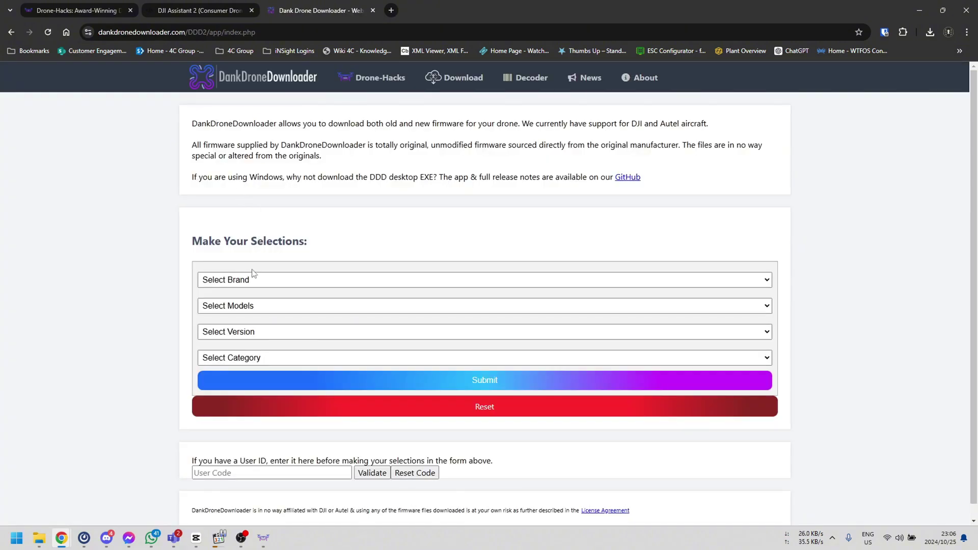
pyautogui.click(251, 277)
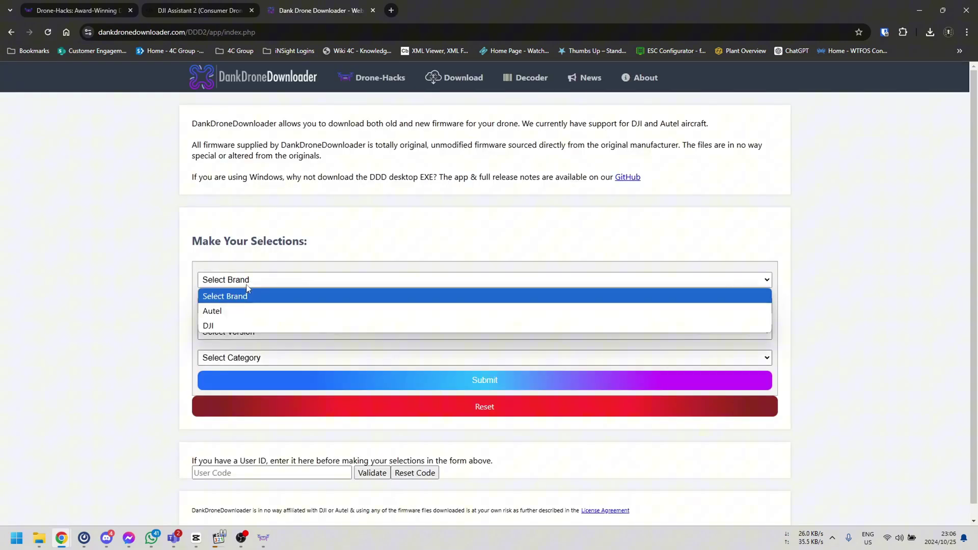
pyautogui.click(229, 325)
pyautogui.click(229, 307)
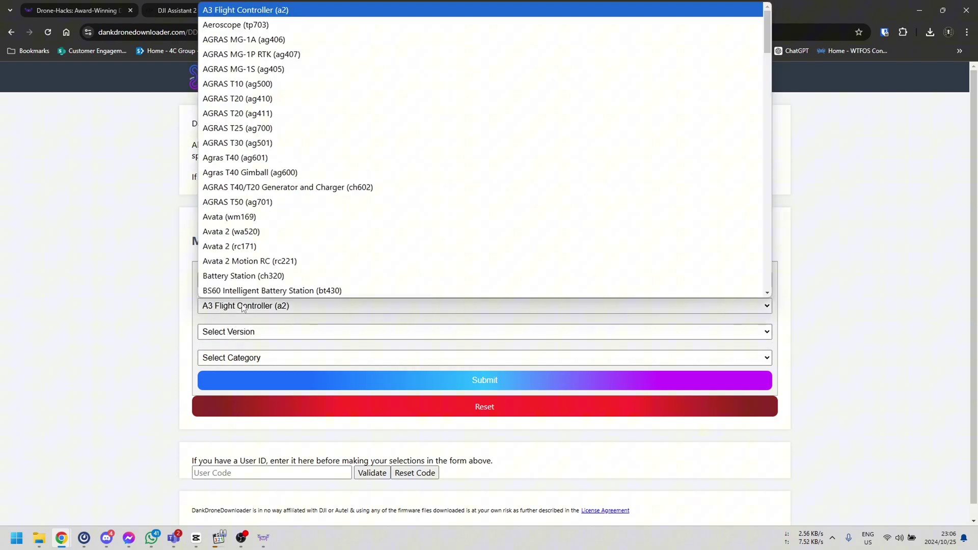
pyautogui.scroll(-5, 269, 240)
pyautogui.scroll(-10, 269, 243)
pyautogui.scroll(-7, 269, 243)
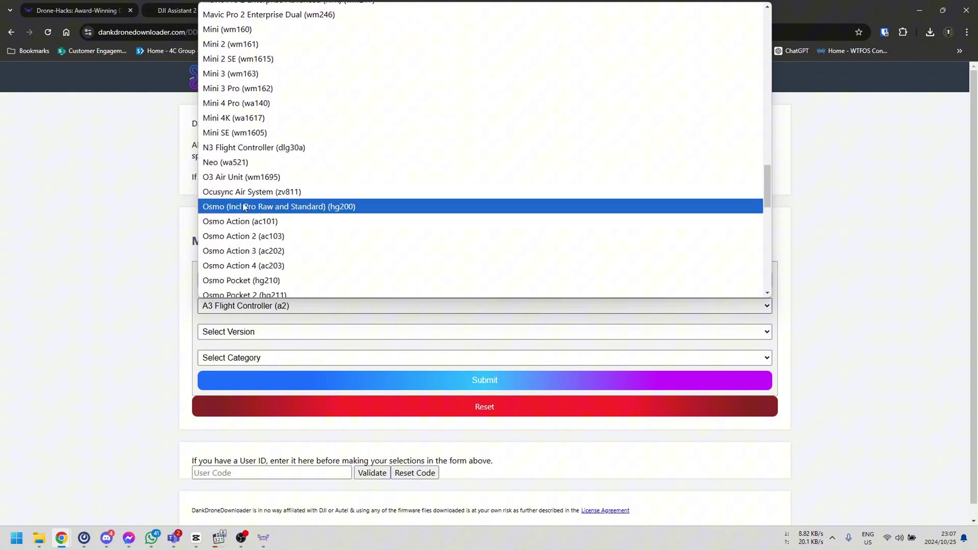
pyautogui.click(238, 163)
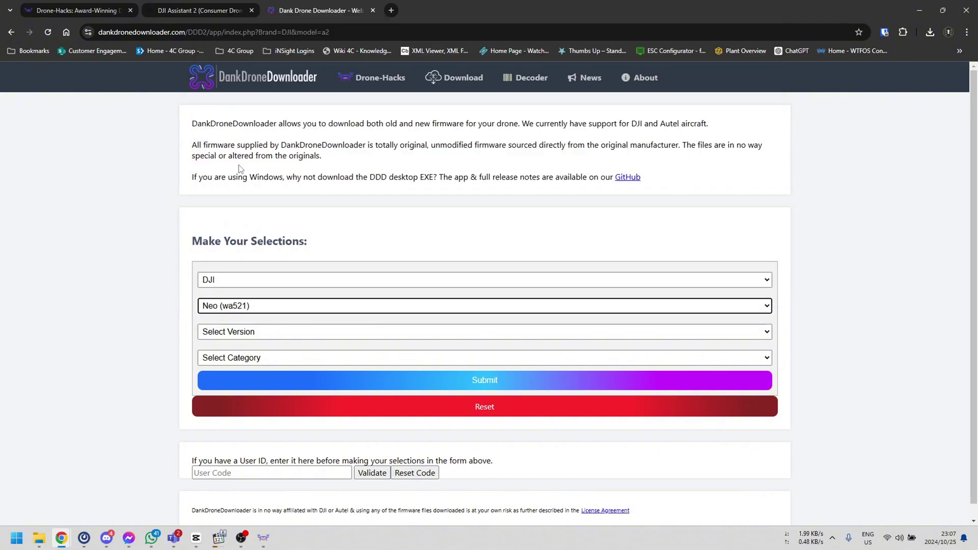
# - Select version 01.00.0300 and category Aircraft, then submit for the firmware page
pyautogui.click(242, 334)
pyautogui.click(240, 391)
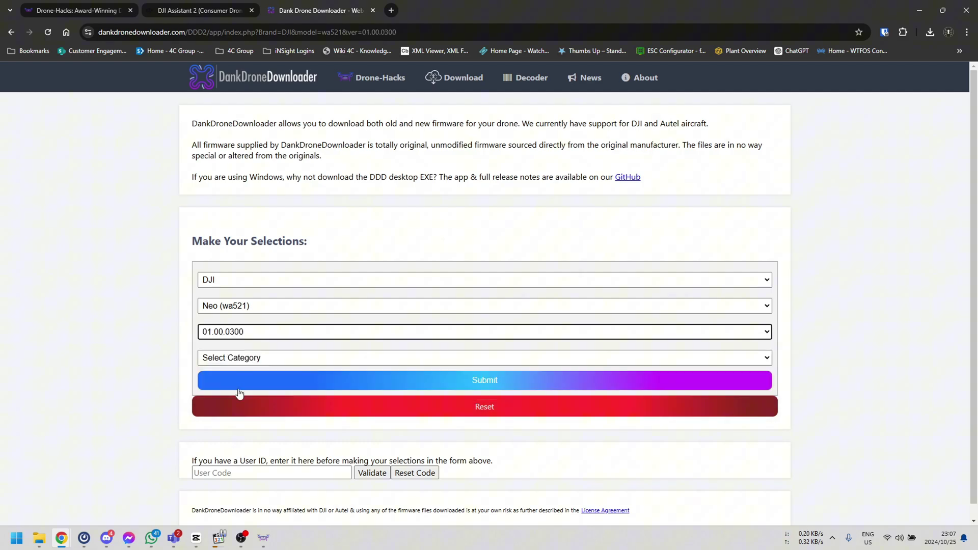
pyautogui.click(241, 358)
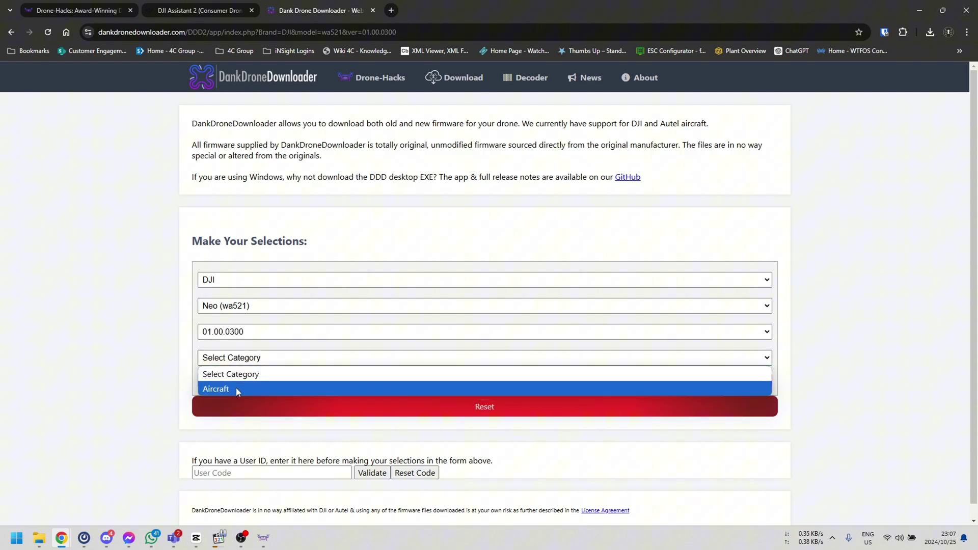
pyautogui.click(237, 390)
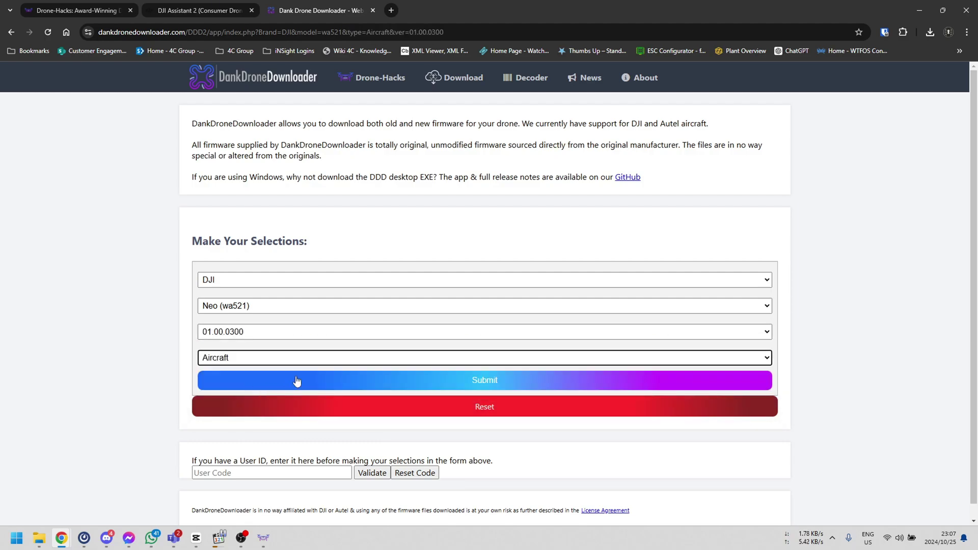
pyautogui.click(328, 381)
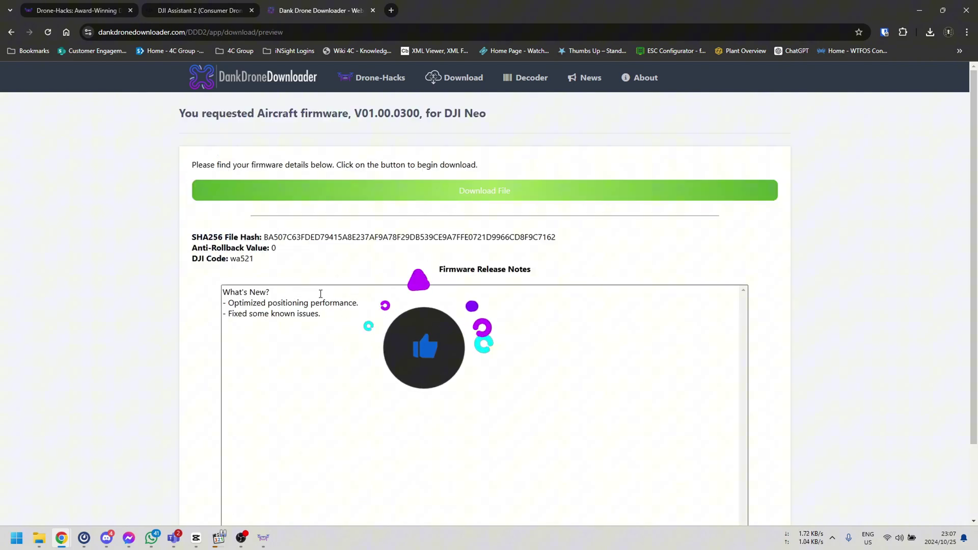
# - Return to Drone-Hacks and let the firmware flash finish to the Upgrade Finished notice
pyautogui.click(263, 538)
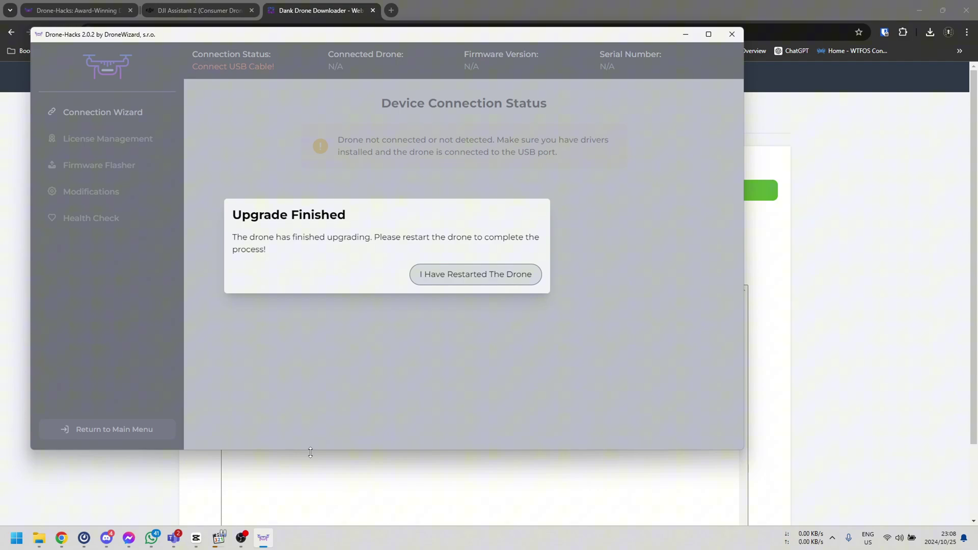
# - Confirm the Neo restarted so it reconnects healthy on firmware 01.00.0300 - ARB 0
pyautogui.click(454, 281)
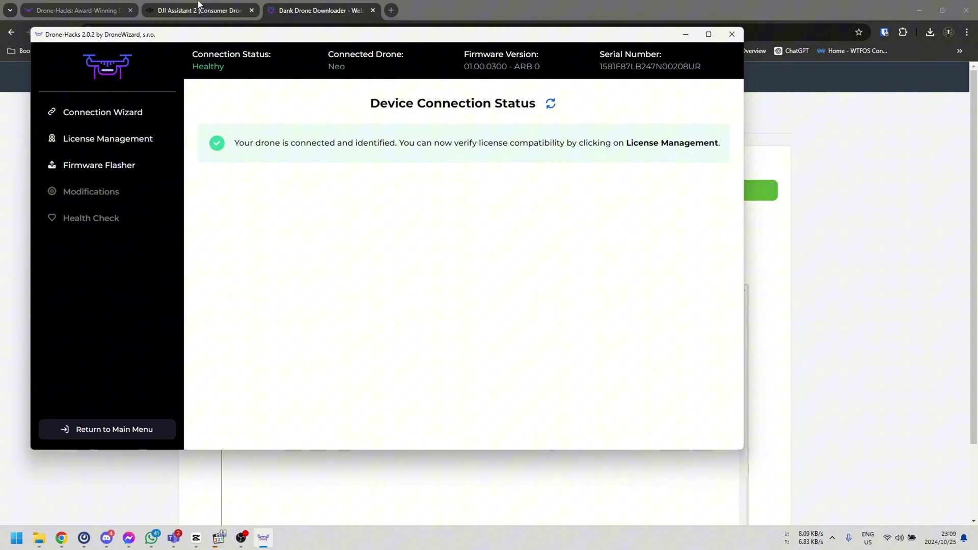
# - From the Drone-Hacks home page, open the free download page for the Windows Hacking Client and Android Companion
pyautogui.click(107, 13)
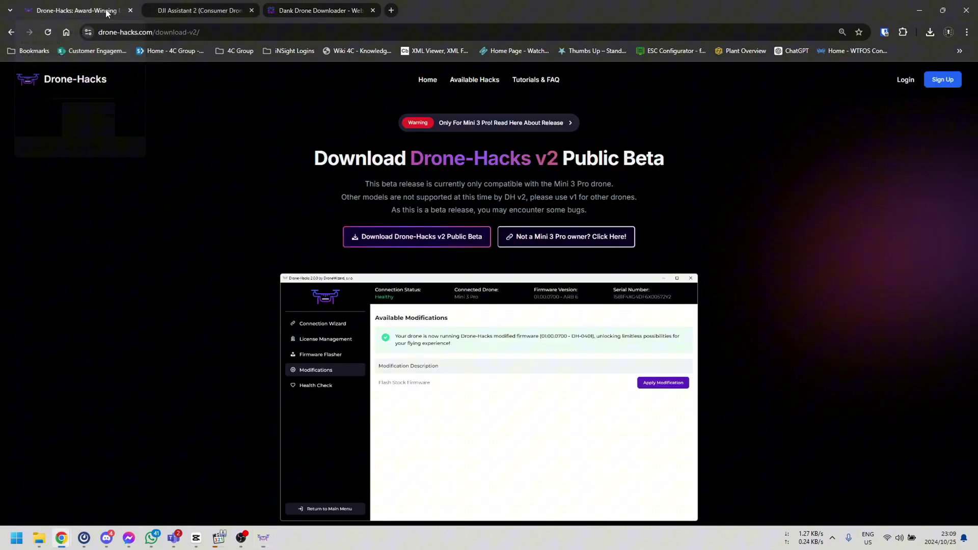
pyautogui.click(427, 81)
pyautogui.click(451, 350)
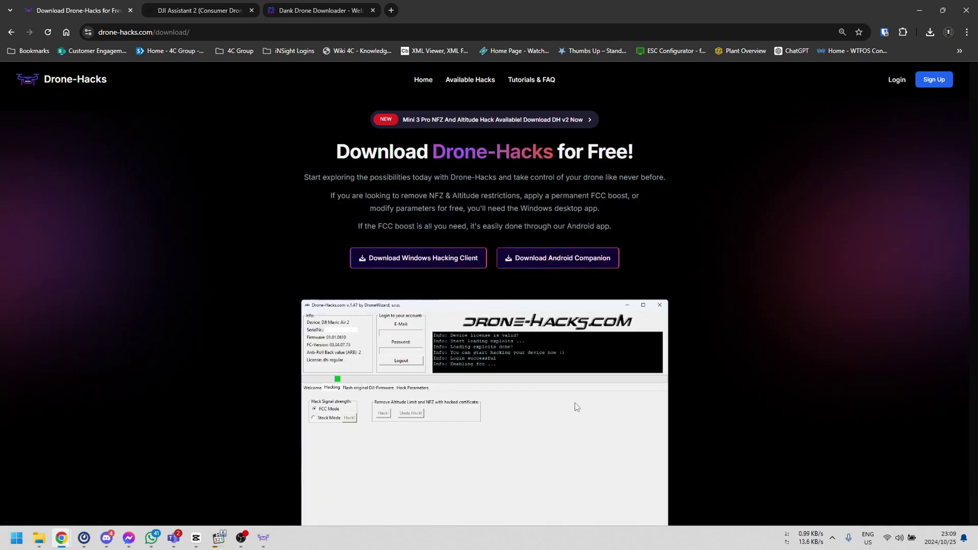
pyautogui.scroll(-1, 576, 407)
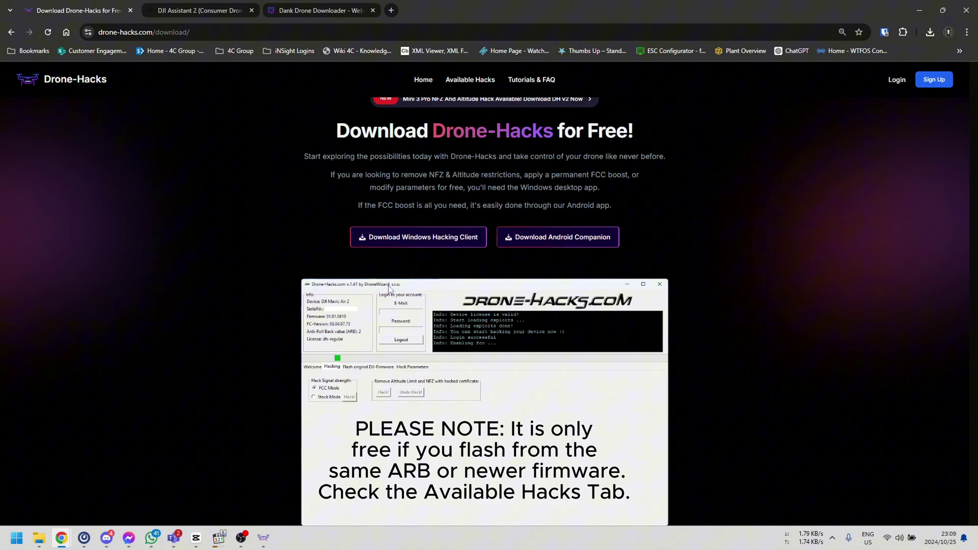
# - In Available Hacks, pick DJI Neo and view its 40 € FCC Mode Hack licence
pyautogui.click(463, 85)
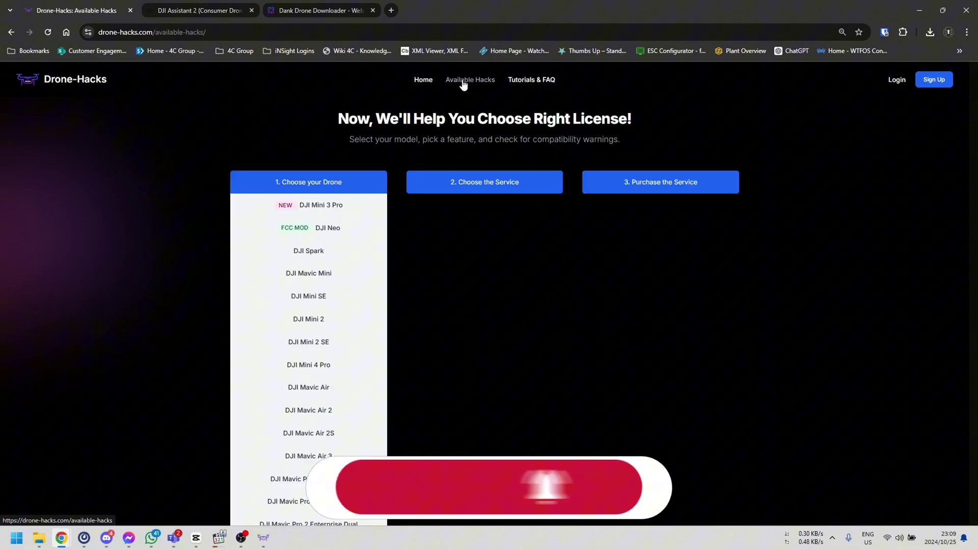
pyautogui.scroll(-6, 354, 279)
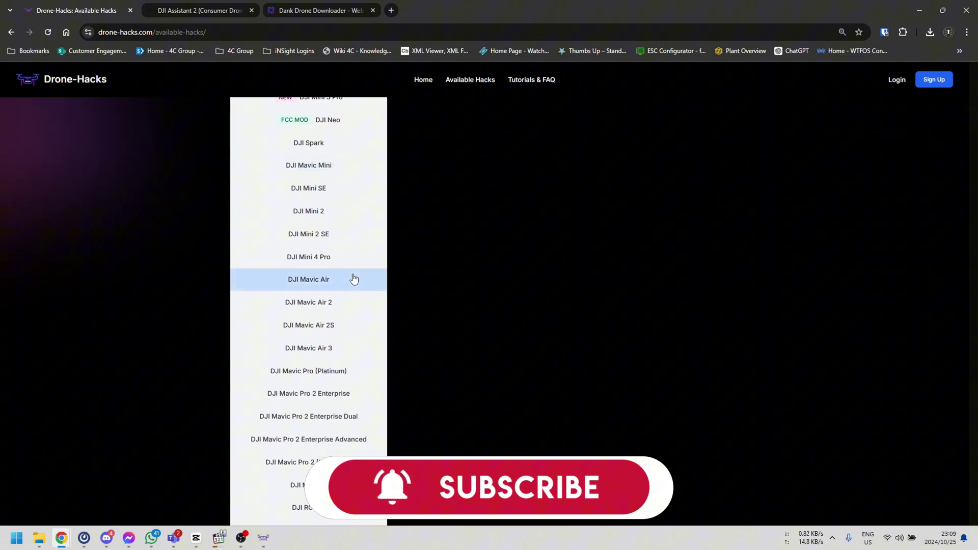
pyautogui.scroll(6, 354, 278)
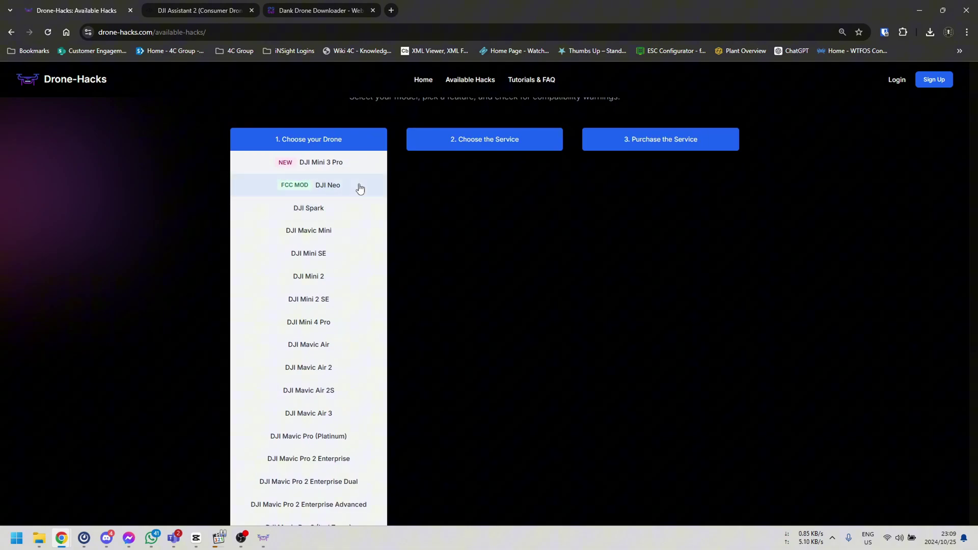
pyautogui.click(329, 187)
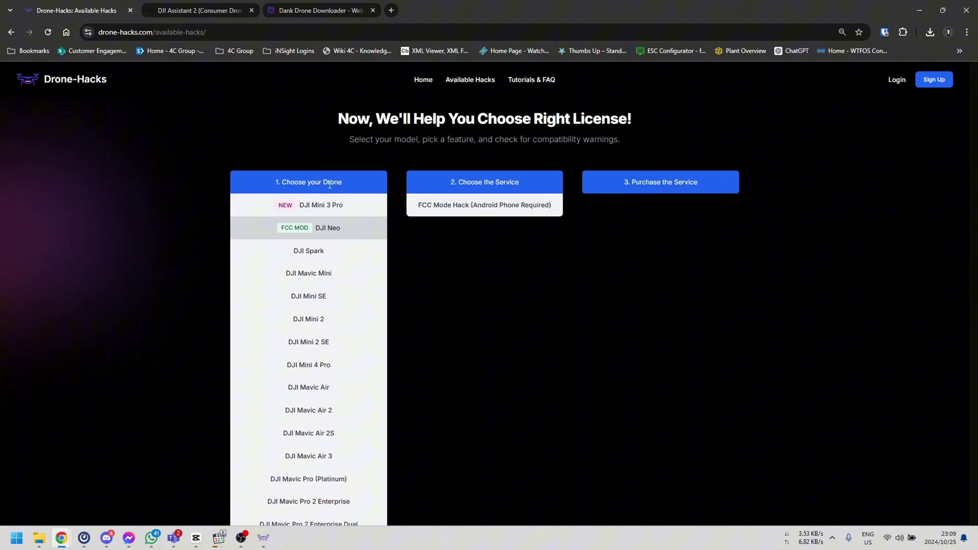
pyautogui.click(495, 215)
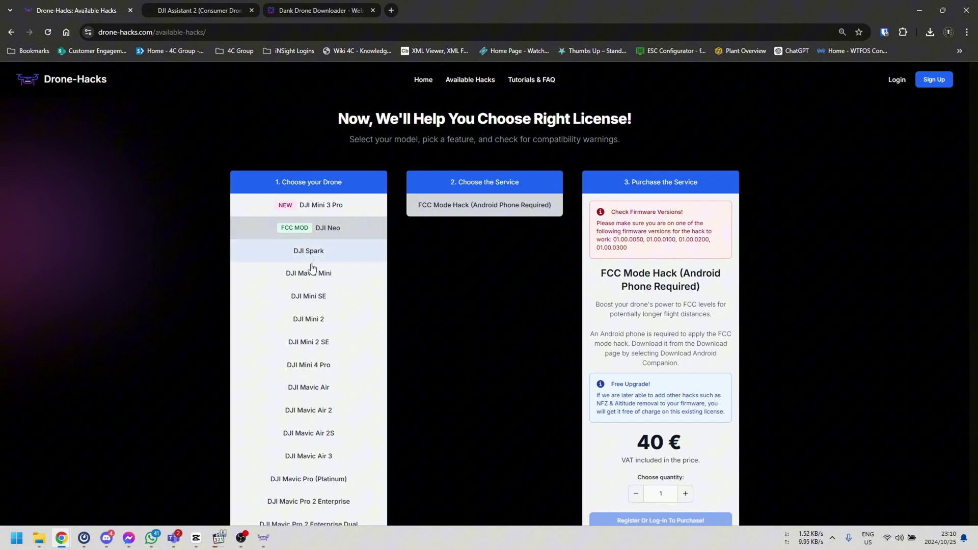
# - Review DJI Mini 2's 40 € Altitude Removal, NFZ Removal, Signal Hacking licence, then return home
pyautogui.click(306, 320)
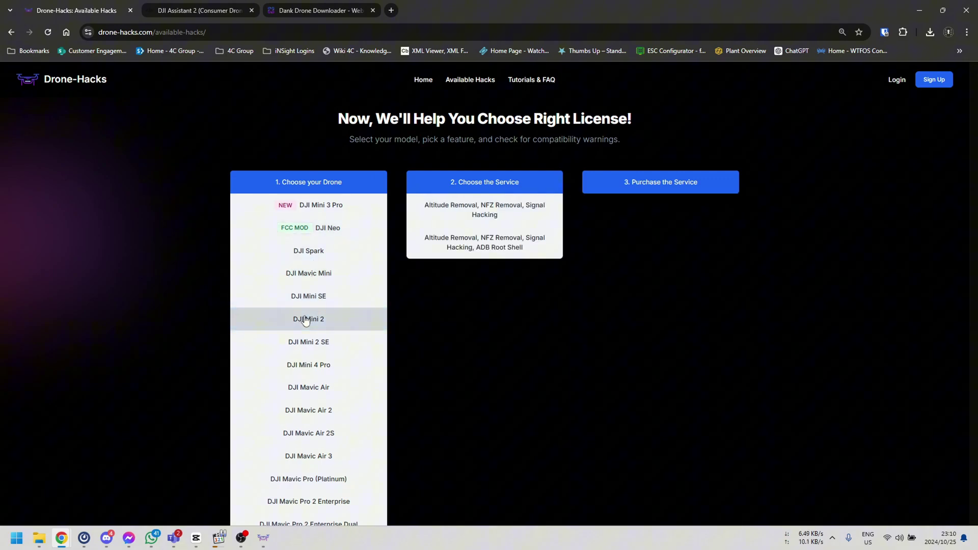
pyautogui.click(480, 215)
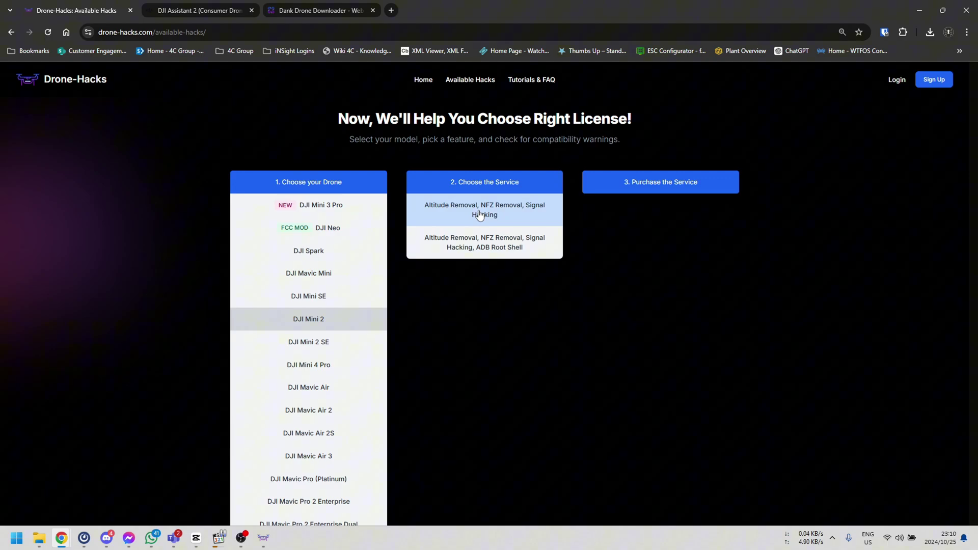
pyautogui.click(480, 215)
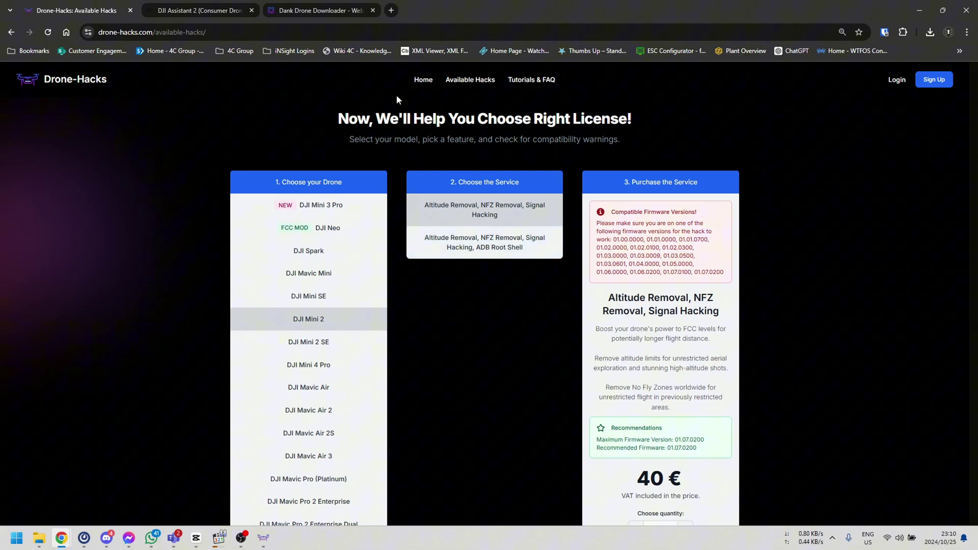
pyautogui.click(418, 80)
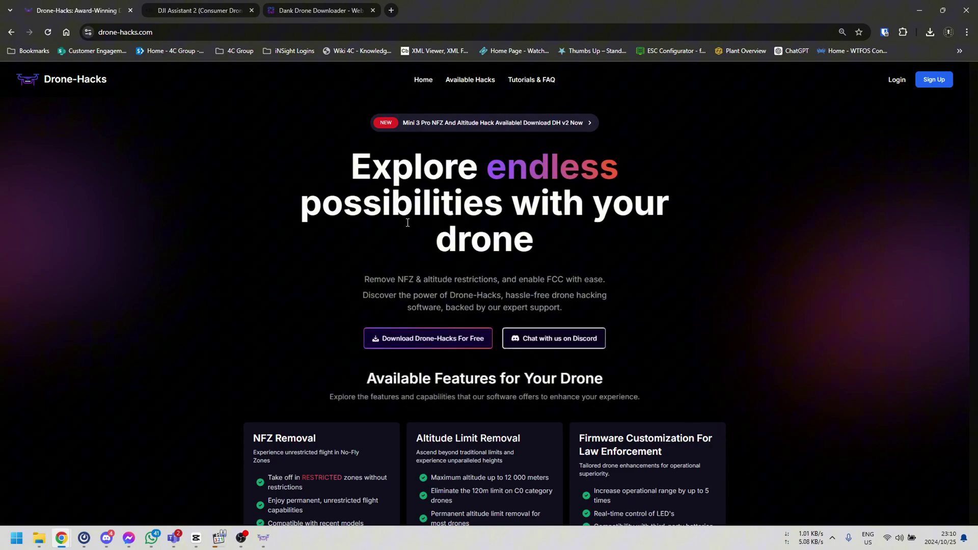
# - Revisit the free download page, then go back to the DankDroneDownloader Neo V01.00.0300 firmware page
pyautogui.click(412, 337)
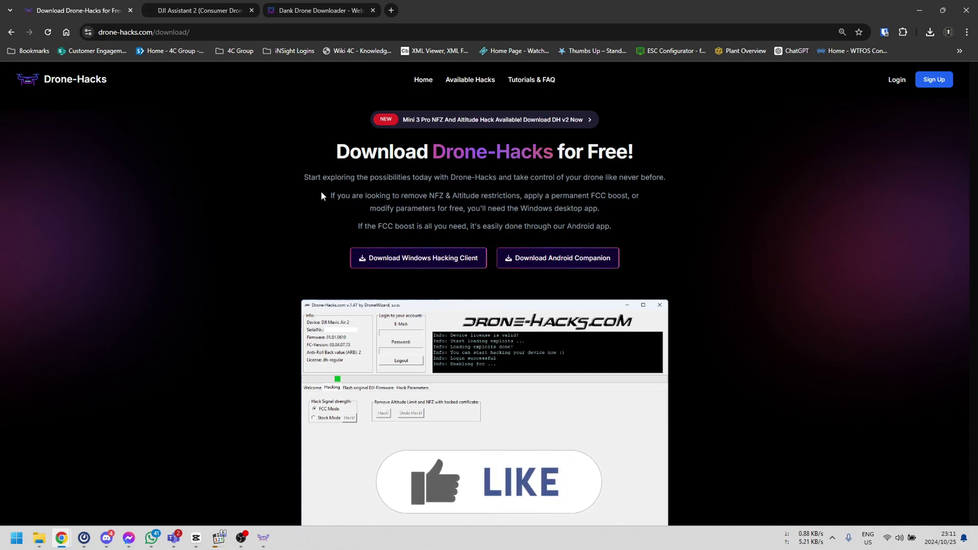
pyautogui.click(296, 7)
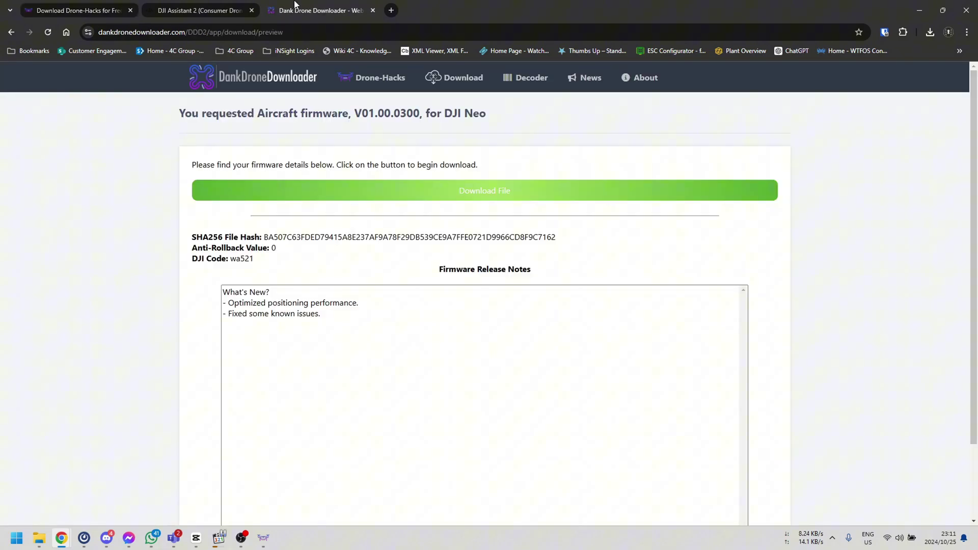